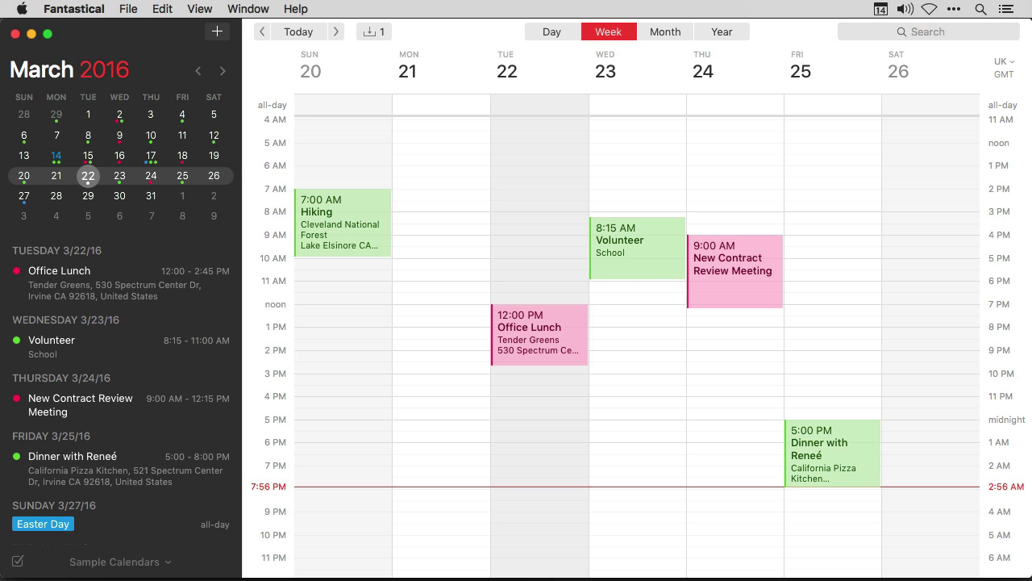
Step: Draft '3/22 10-11 Logo Design Meeting' and file it in the Exchange Calendar
click(216, 31)
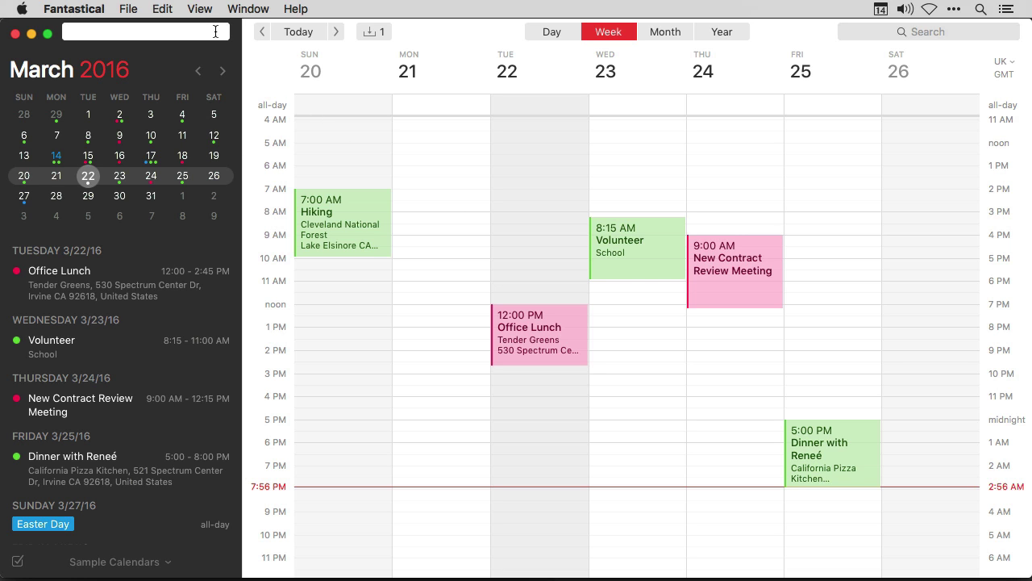
text(3/2)
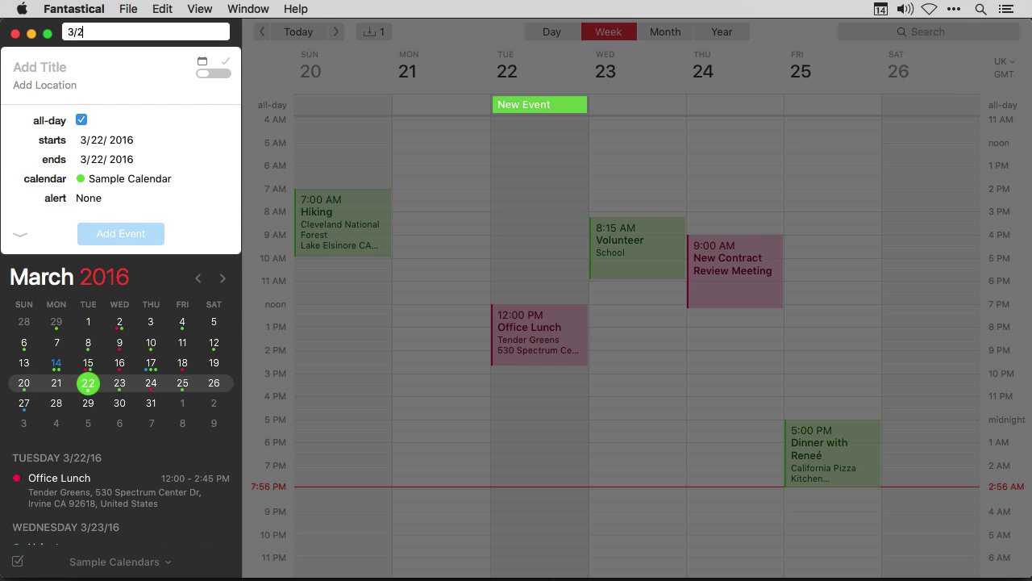
text(2 10-11)
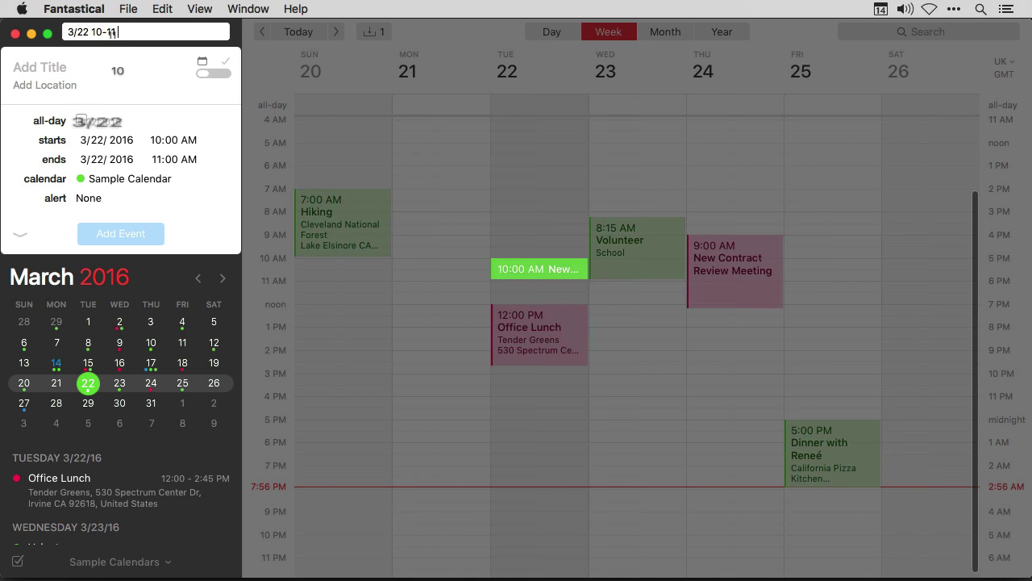
text( Logo Design Meeting)
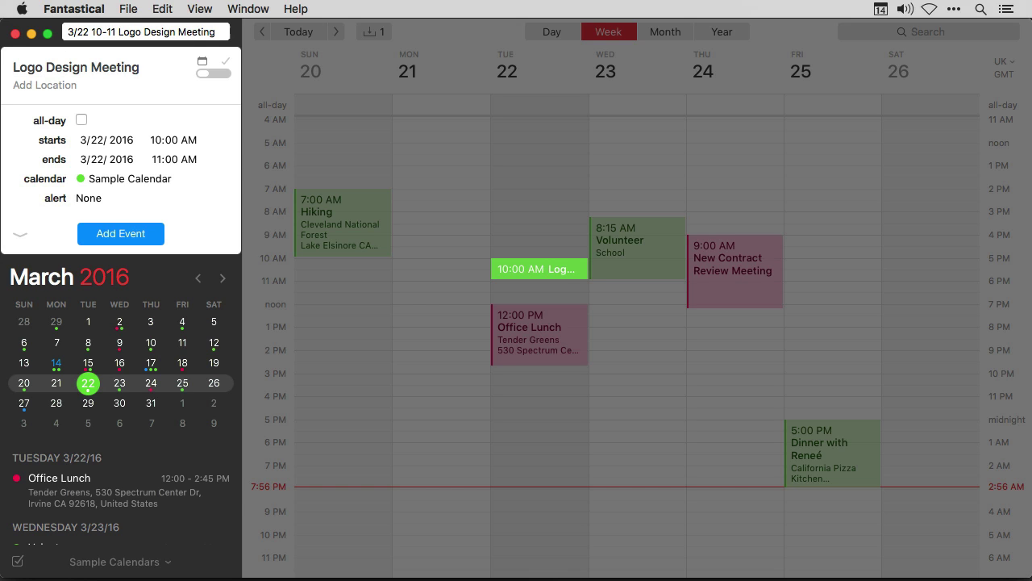
click(125, 177)
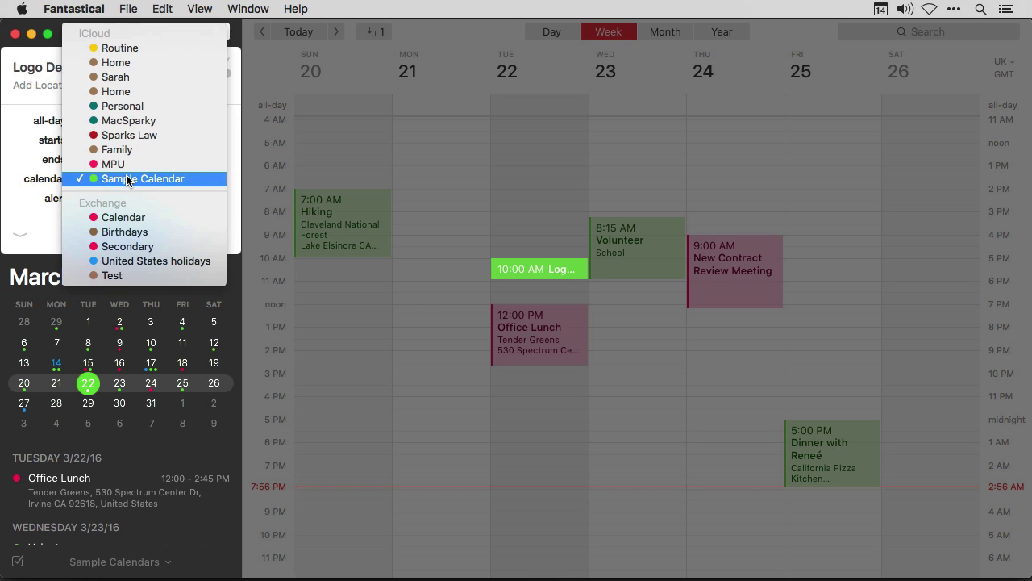
click(125, 218)
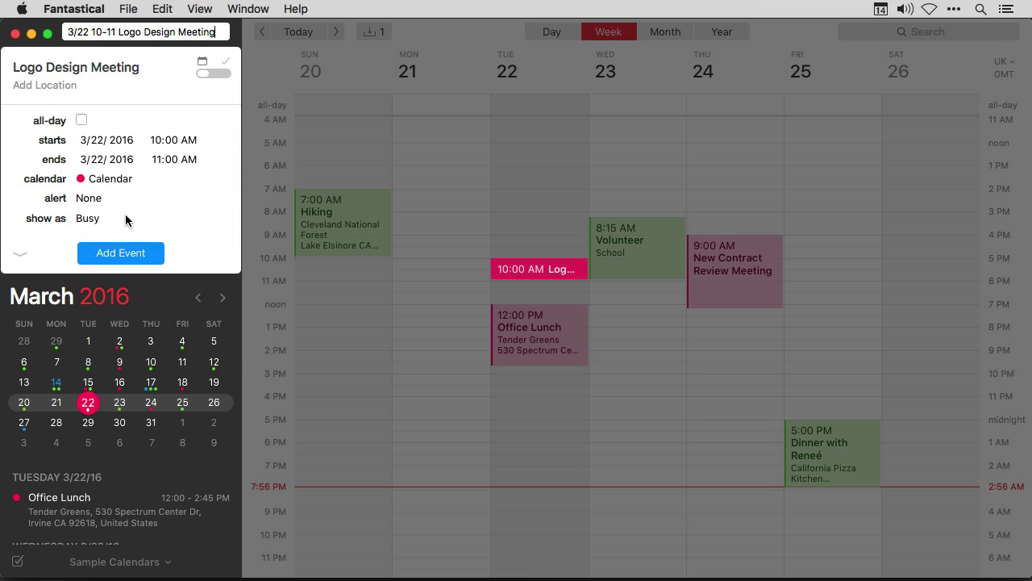
Step: Expand the event details and add the suggested matching contact as an invitee
click(21, 256)
click(57, 326)
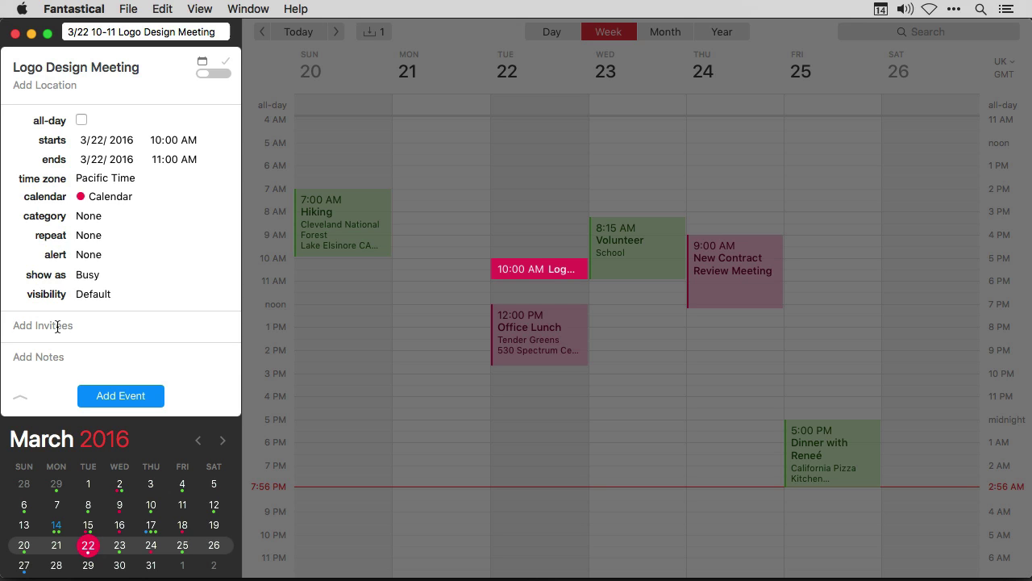
text(Kent S)
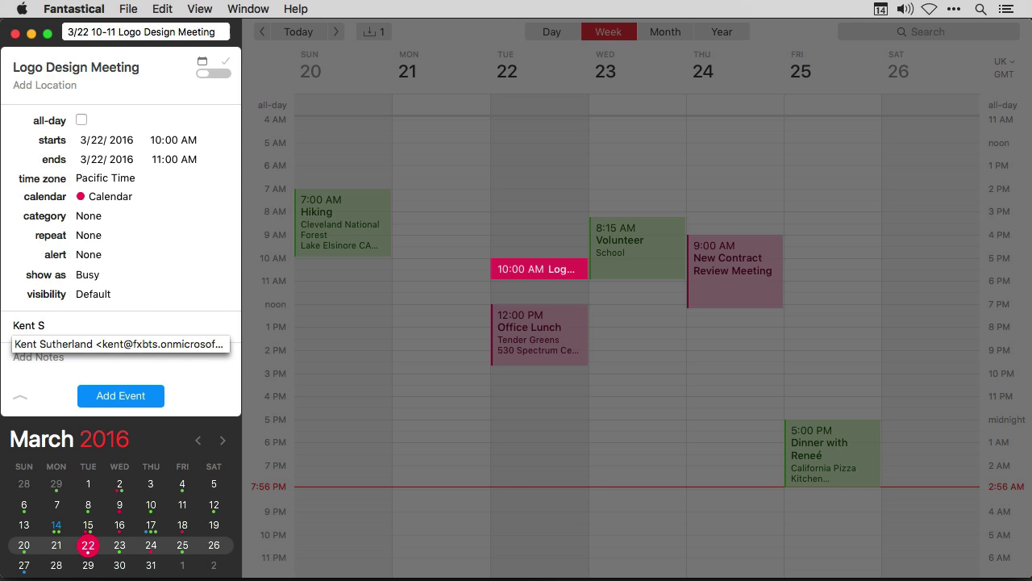
key(Down)
key(Return)
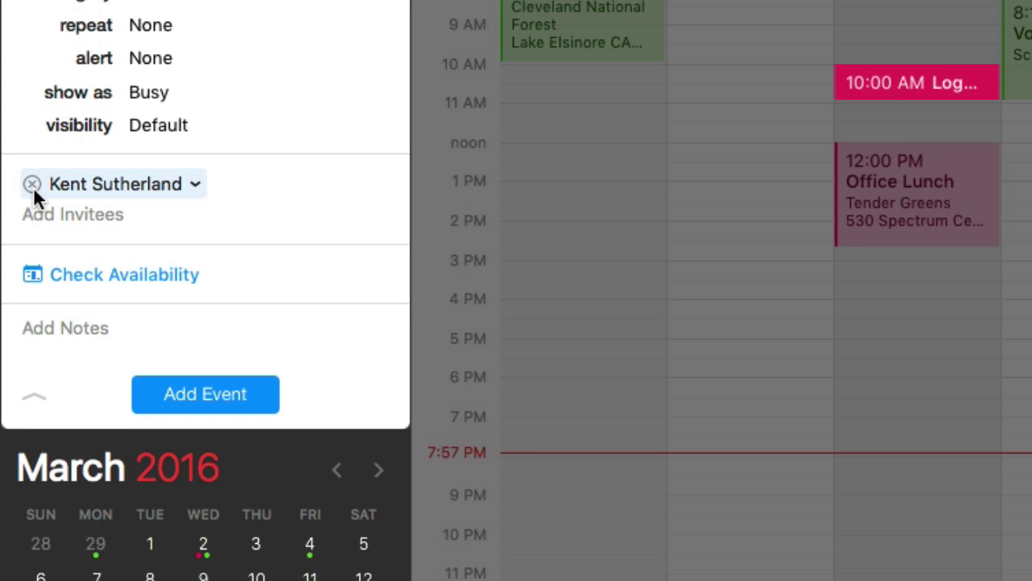
Step: Show invitee availability and drag the meeting to 3:15 PM on Tuesday
click(85, 275)
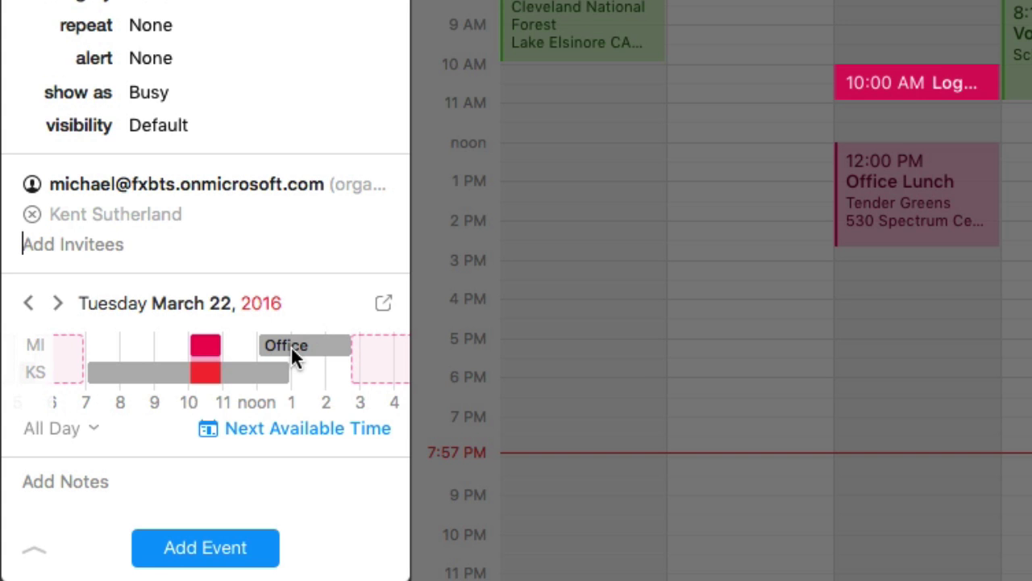
mouse_move(291, 350)
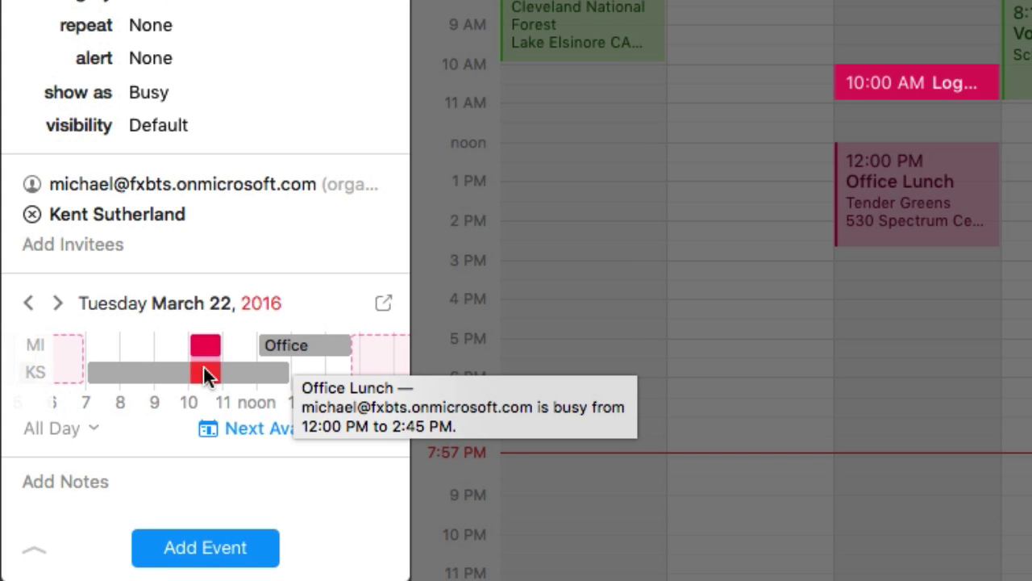
mouse_move(122, 386)
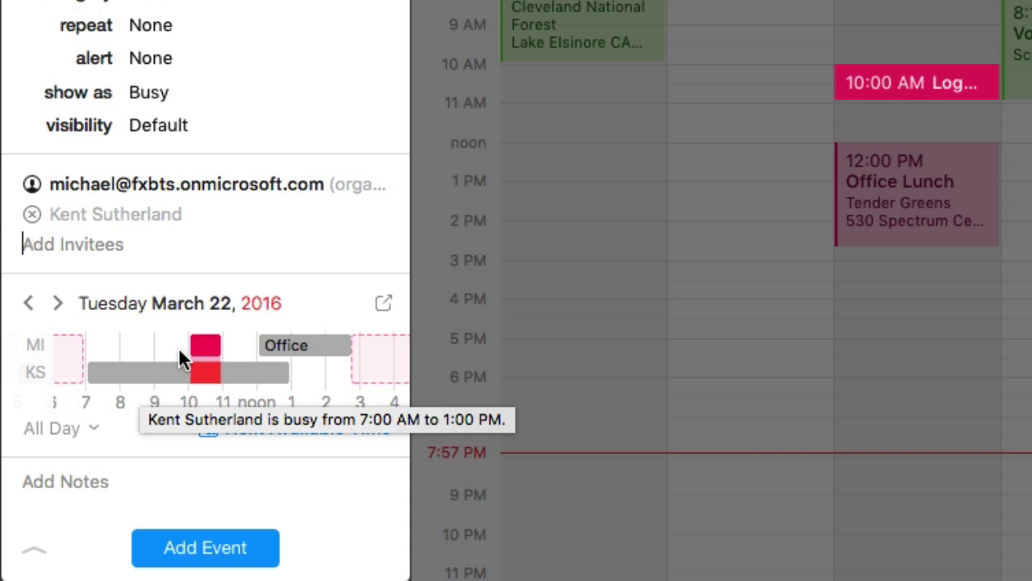
drag(203, 345, 380, 339)
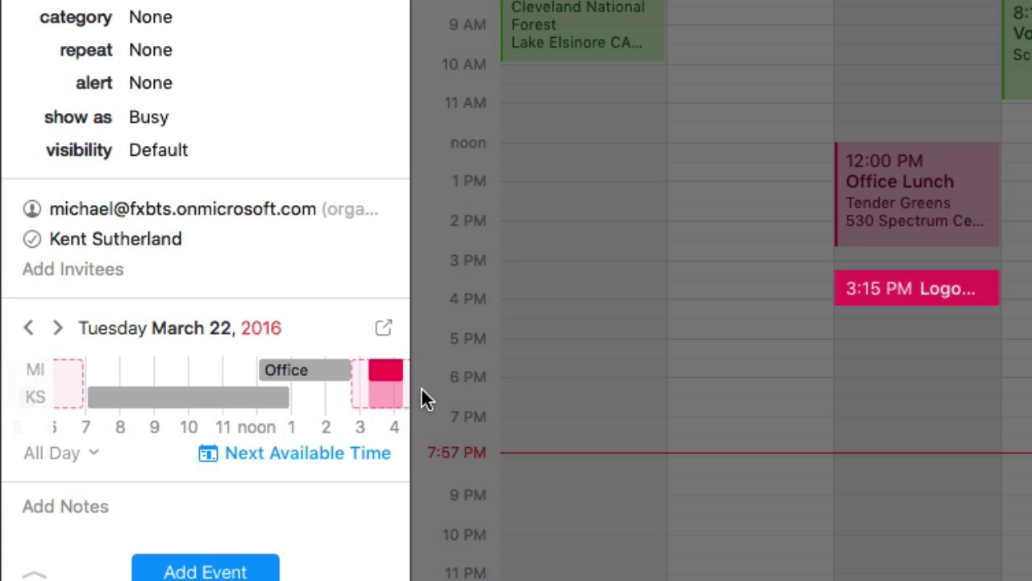
Step: Browse availability for March 21–23 and limit the grid to work hours
click(27, 328)
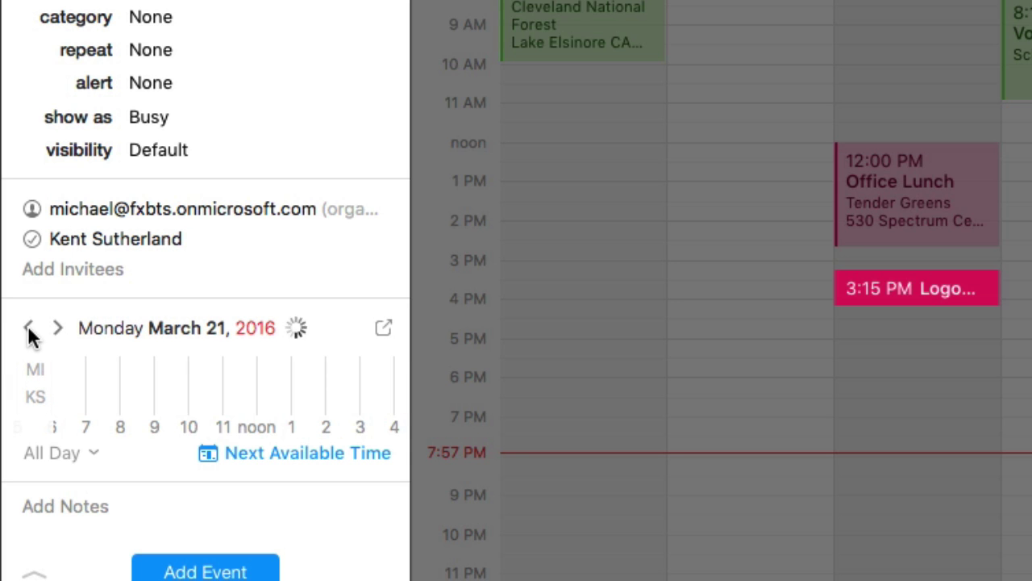
click(58, 328)
click(58, 328)
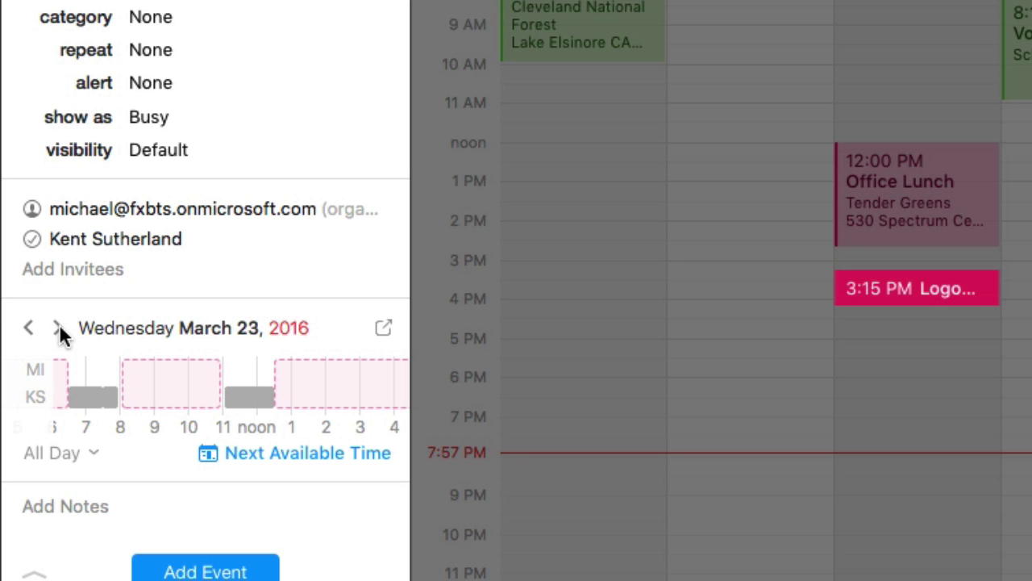
click(94, 450)
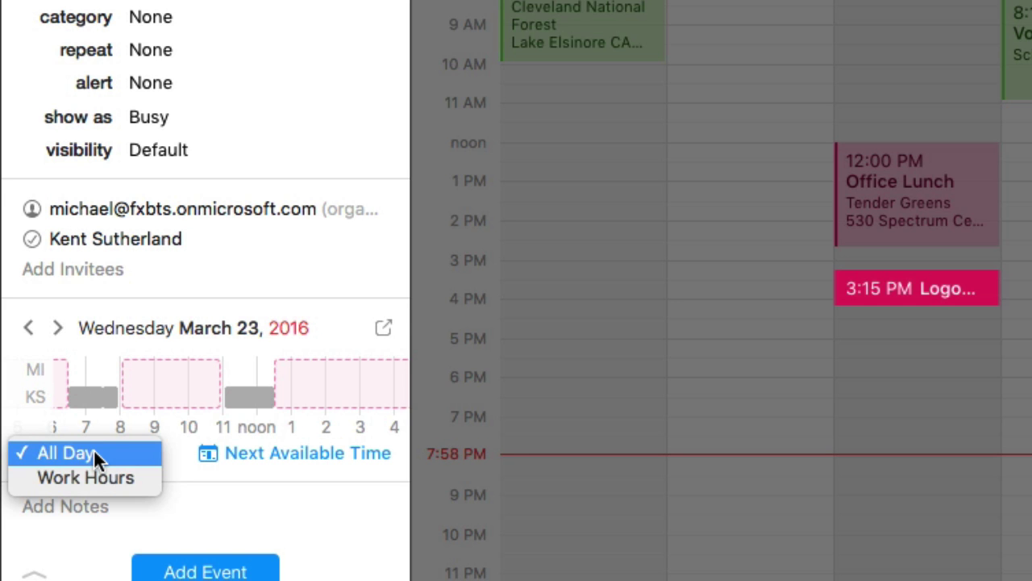
click(90, 478)
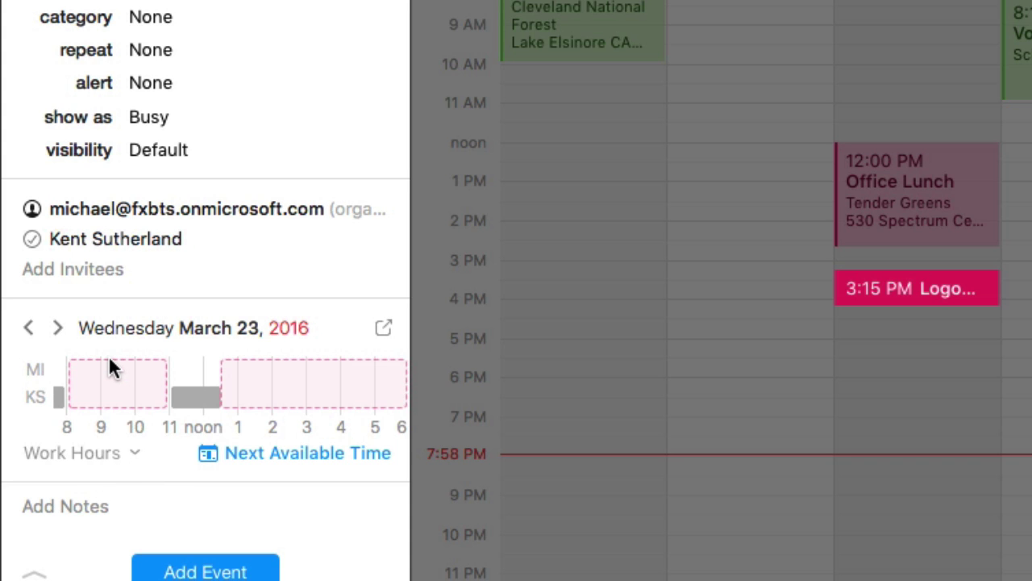
Step: Move the meeting to the free 2:45–3:45 PM slot on Tuesday March 22
mouse_move(111, 367)
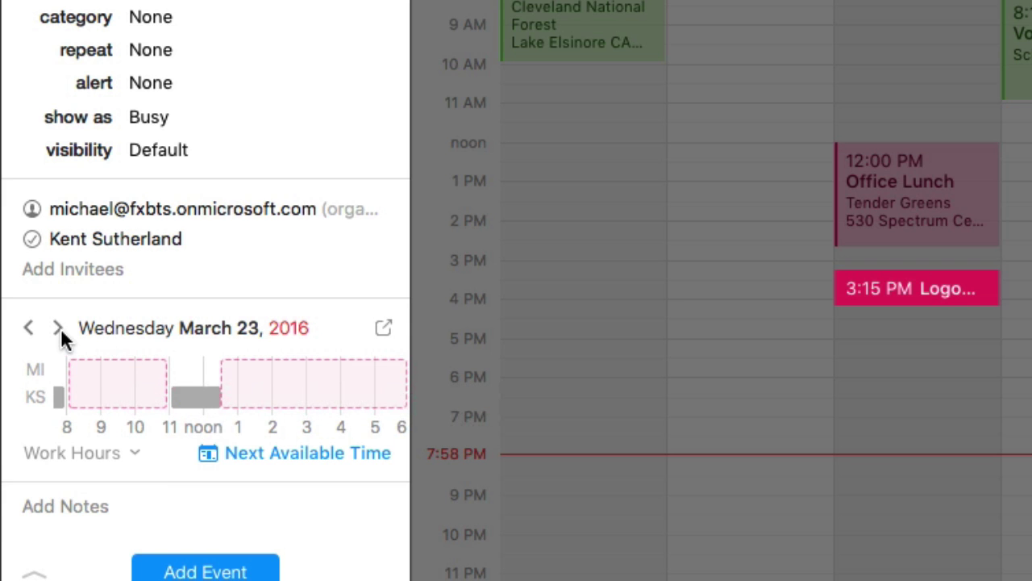
click(29, 329)
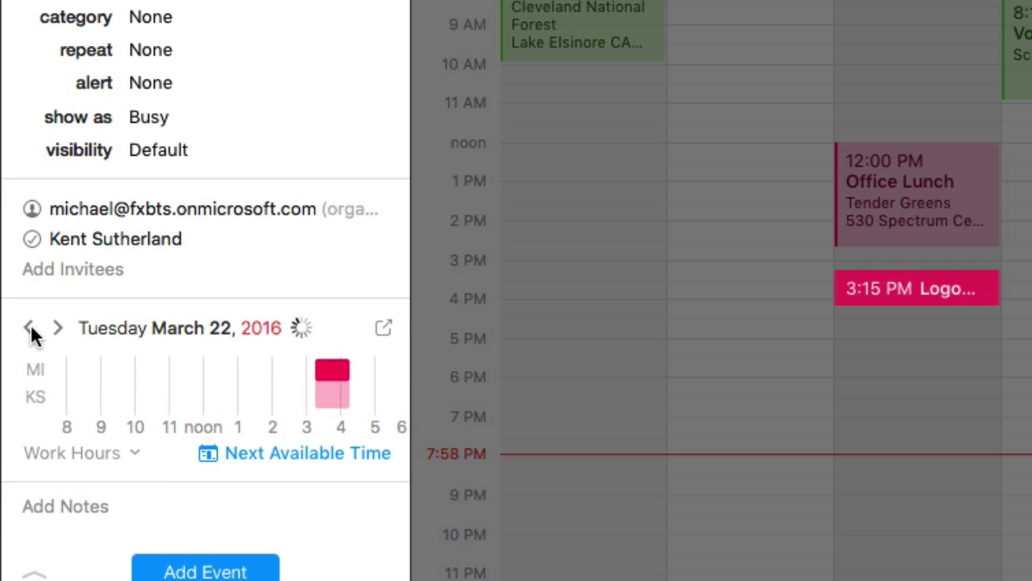
click(104, 368)
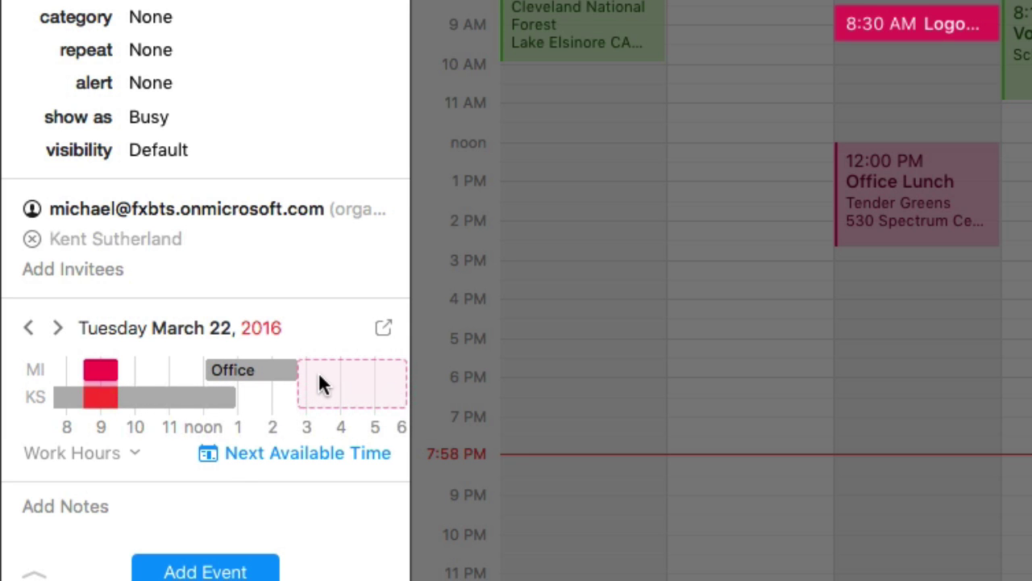
click(276, 448)
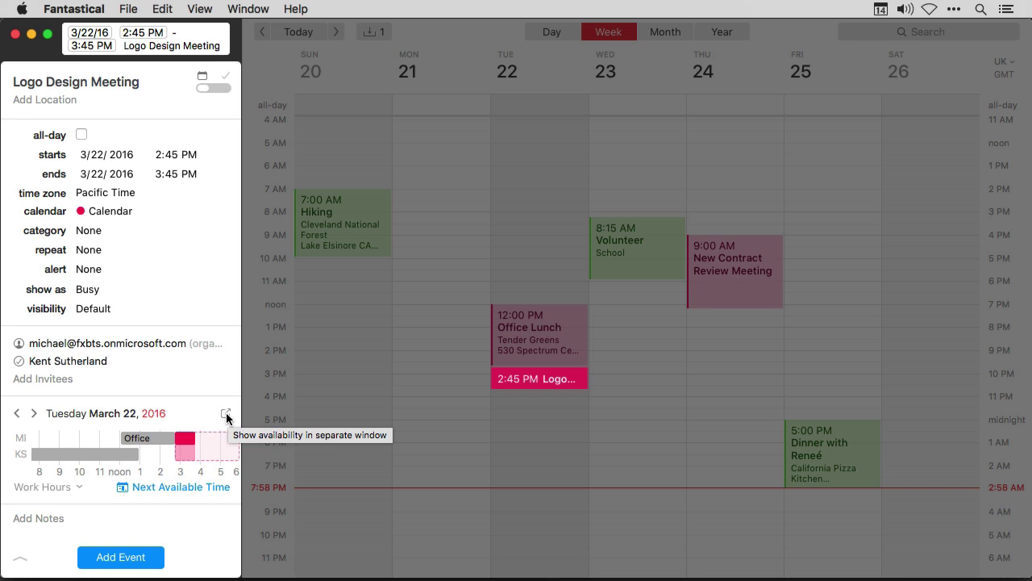
Step: Open availability in a separate window set to Work Hours, showing Wednesday March 23
click(226, 413)
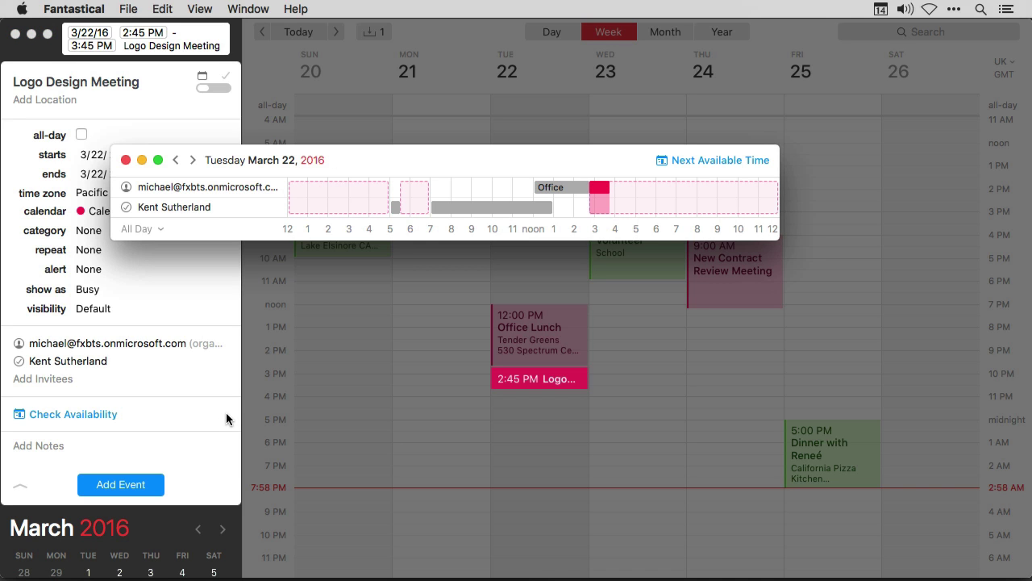
click(156, 224)
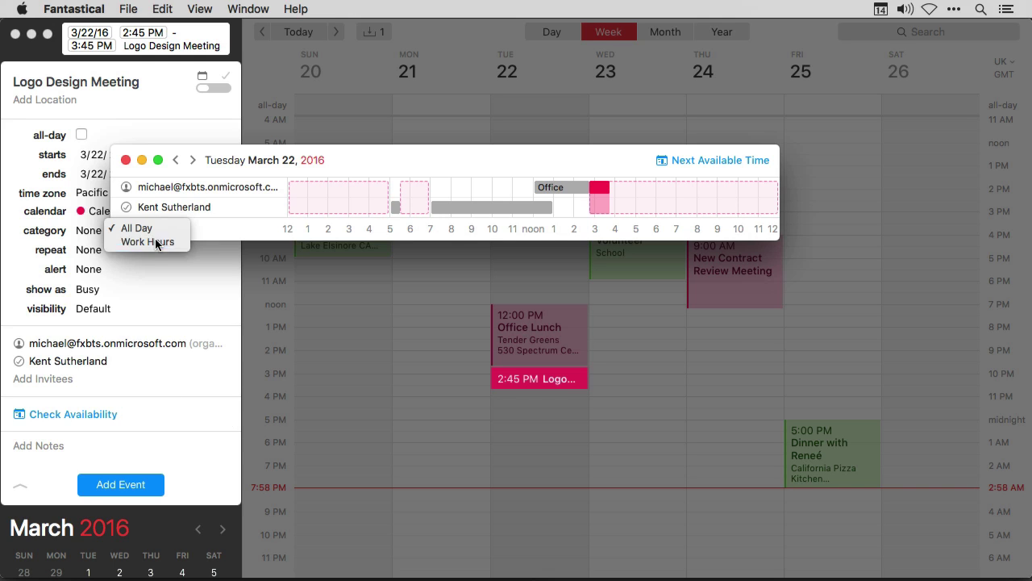
click(155, 238)
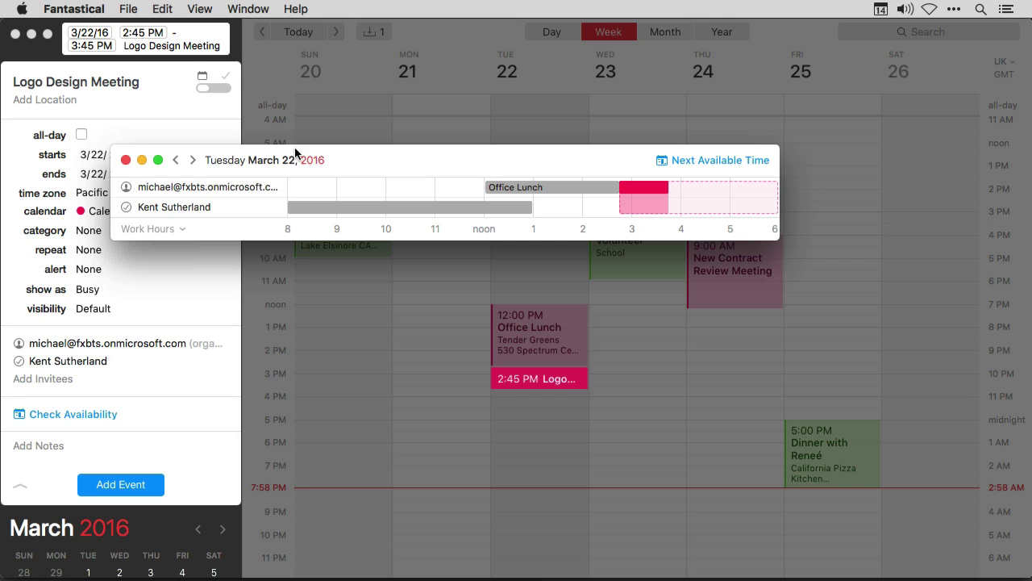
click(193, 161)
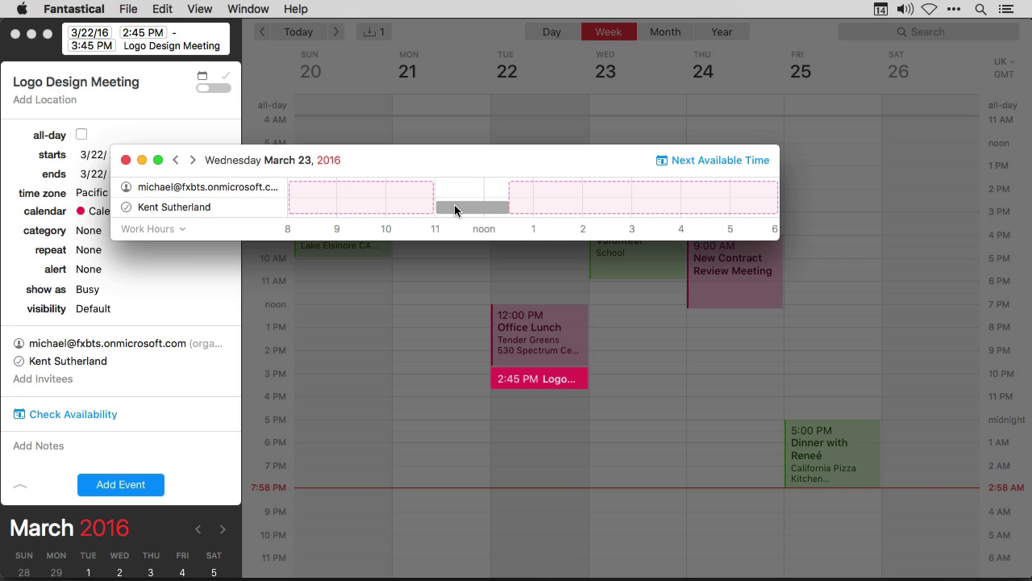
Step: Place the meeting at 1:00–2:00 PM Wednesday, when everyone is free, and close the window
mouse_move(455, 208)
mouse_move(550, 188)
click(549, 191)
drag(546, 191, 537, 191)
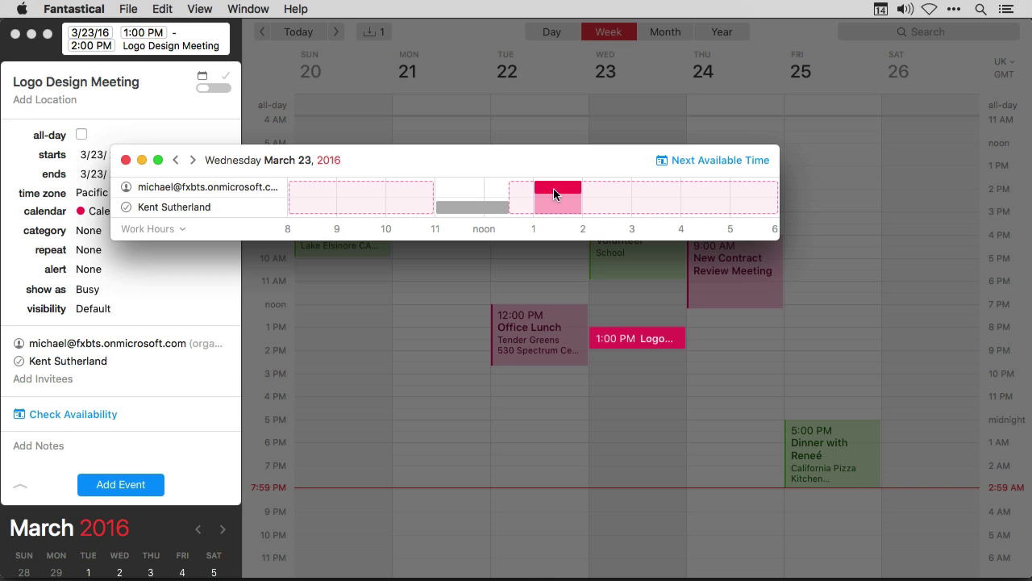
drag(554, 190, 474, 187)
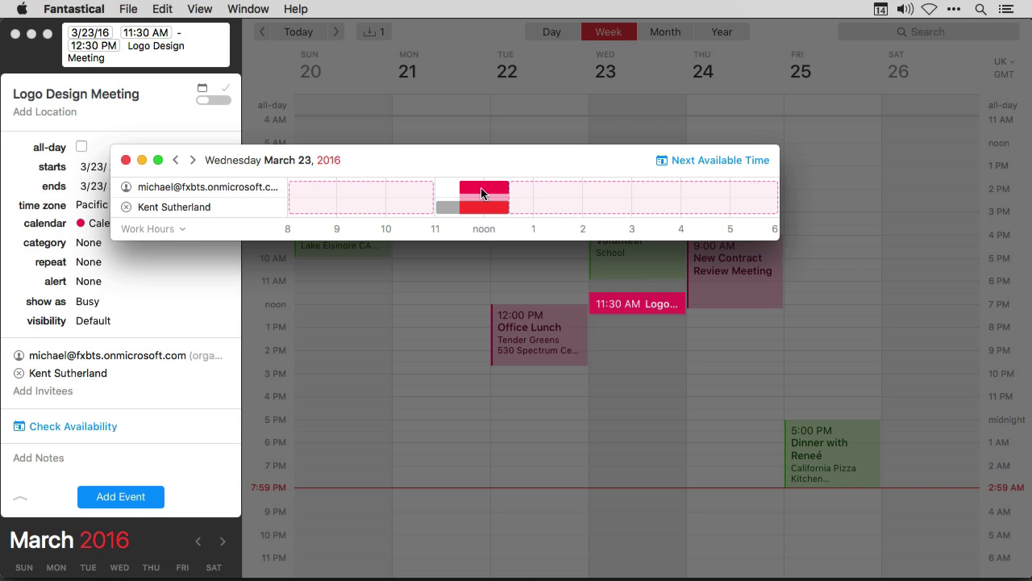
drag(481, 187, 550, 187)
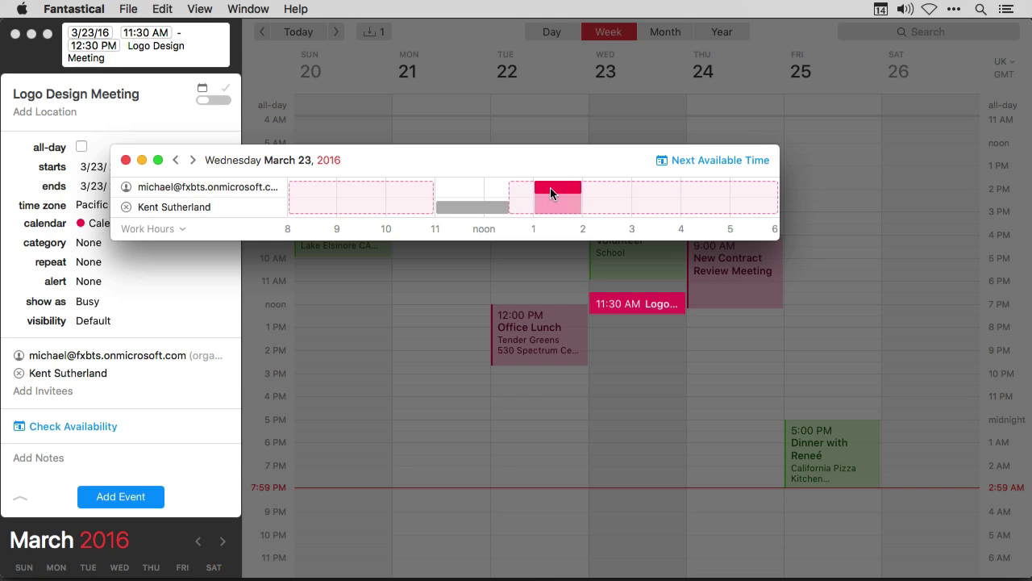
mouse_move(550, 187)
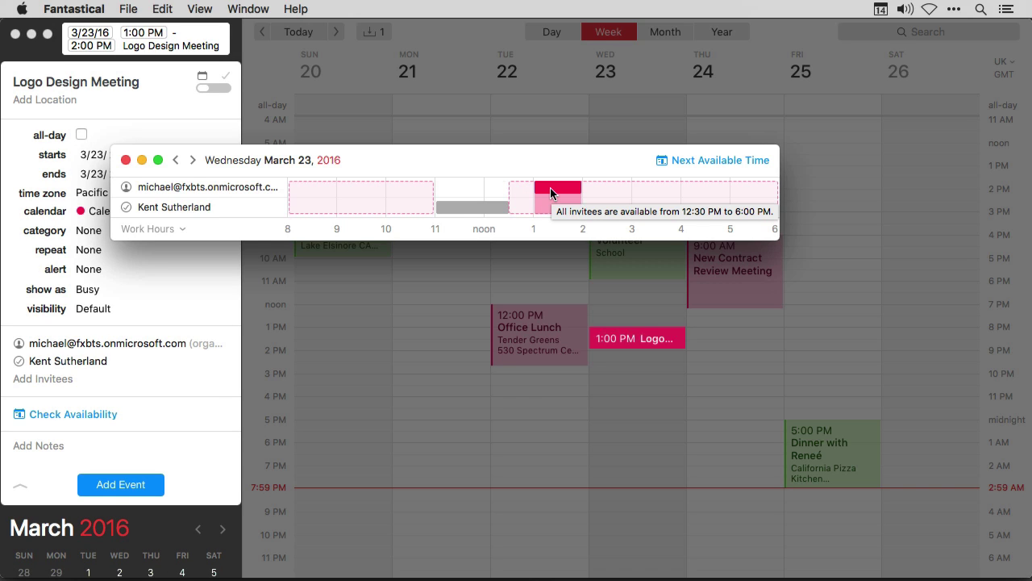
click(126, 159)
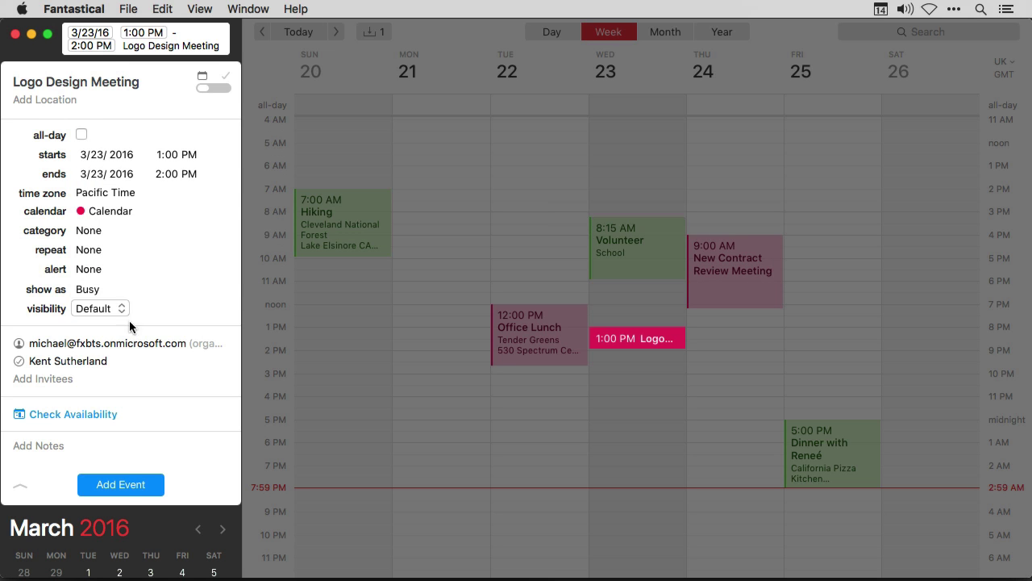
Step: Add the event, then return to the week of March 23 and select the Logo meeting
click(121, 485)
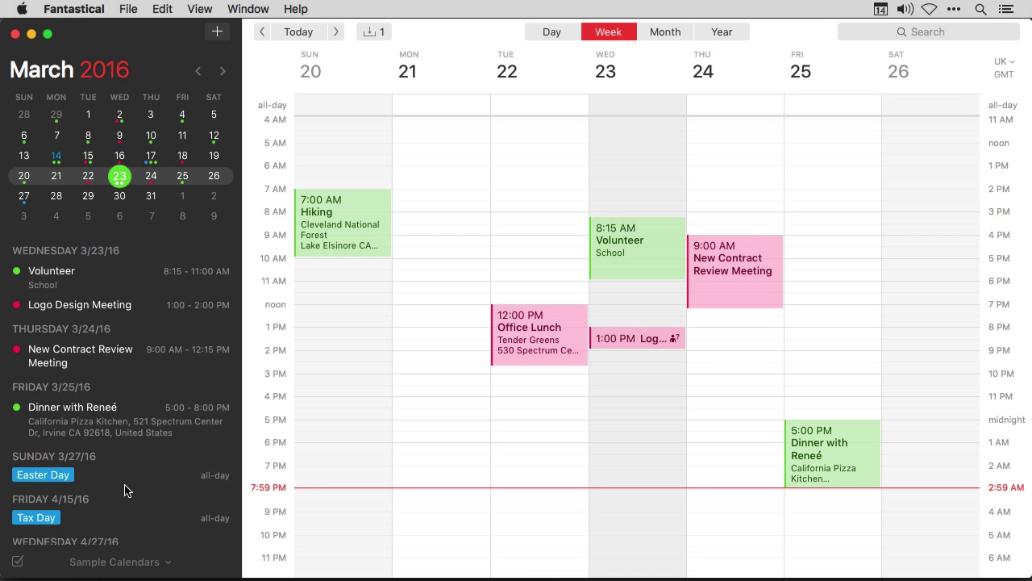
key(super+Left)
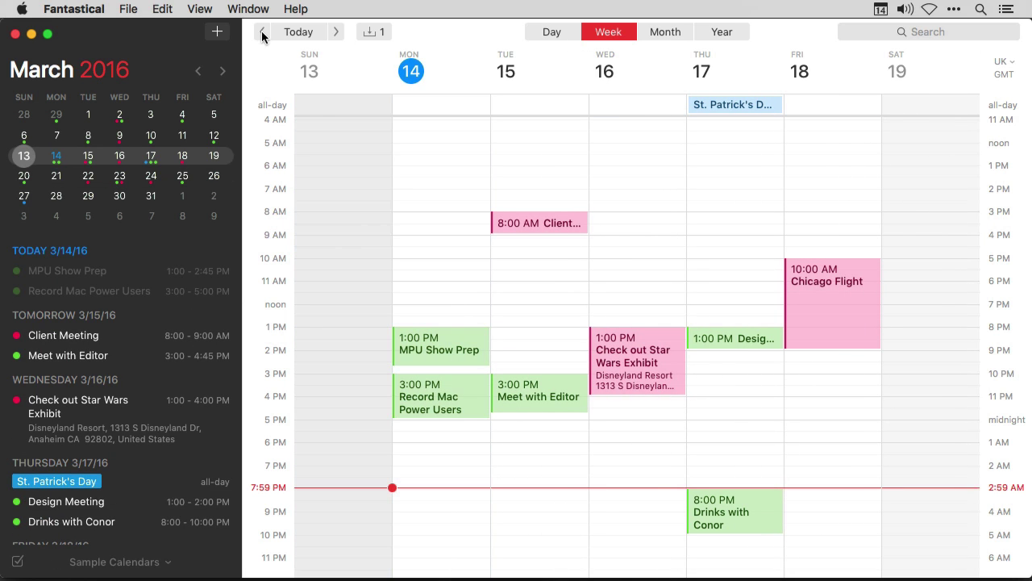
click(119, 181)
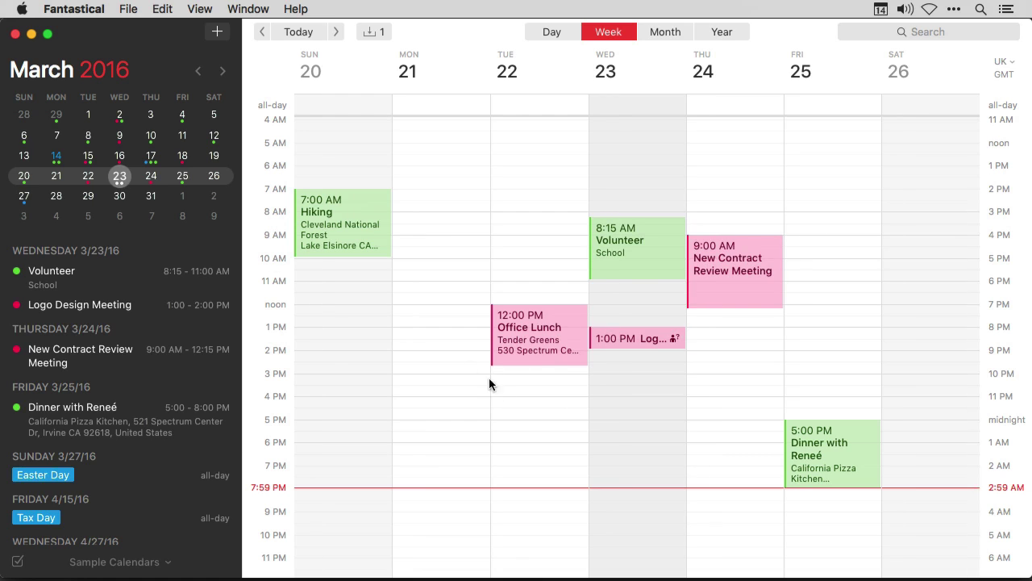
click(622, 339)
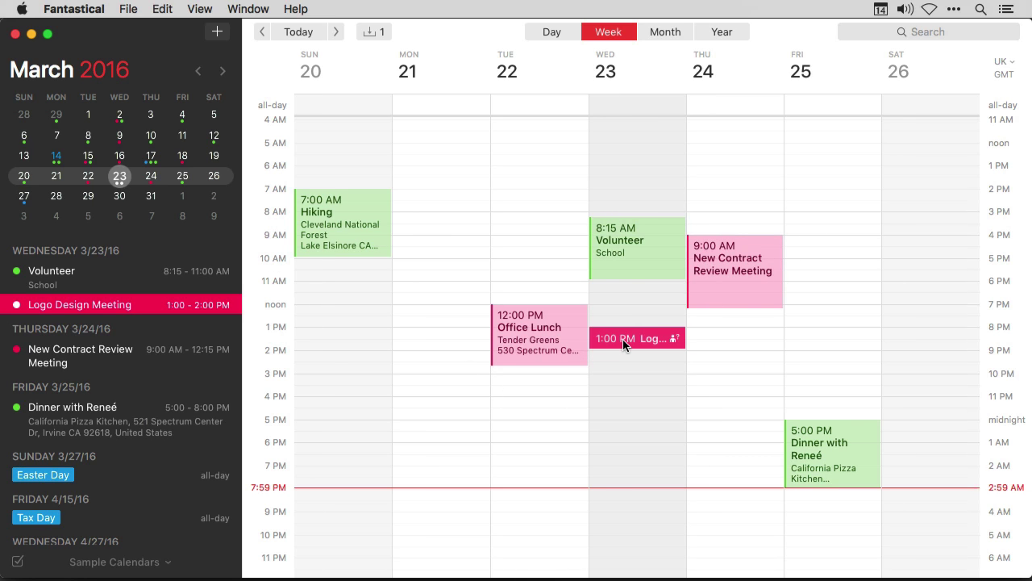
Step: Delete the Logo Design Meeting, sending the cancelation note 'Not yet. Logo isn't done.'
right_click(623, 341)
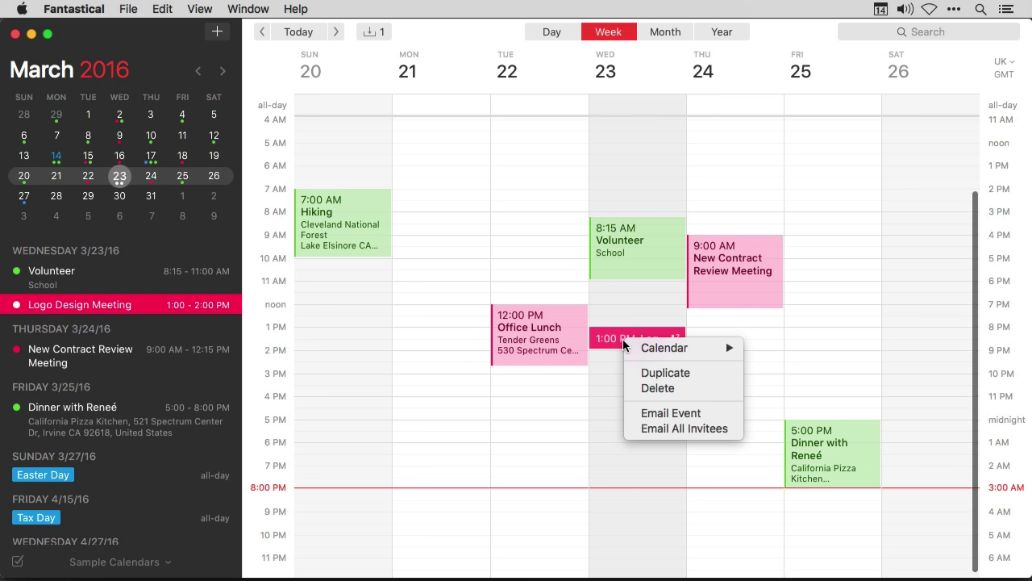
click(637, 389)
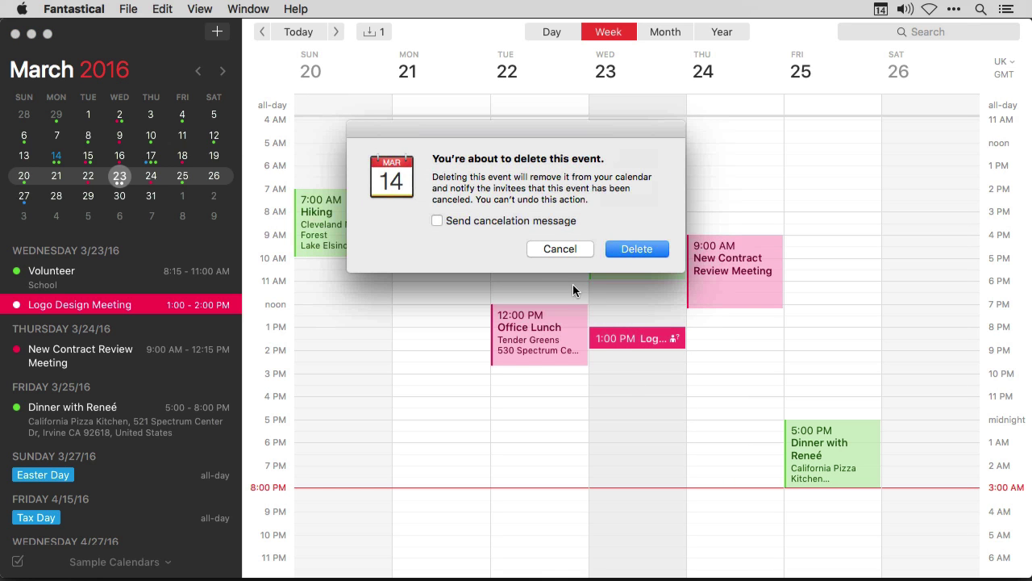
click(437, 221)
click(462, 255)
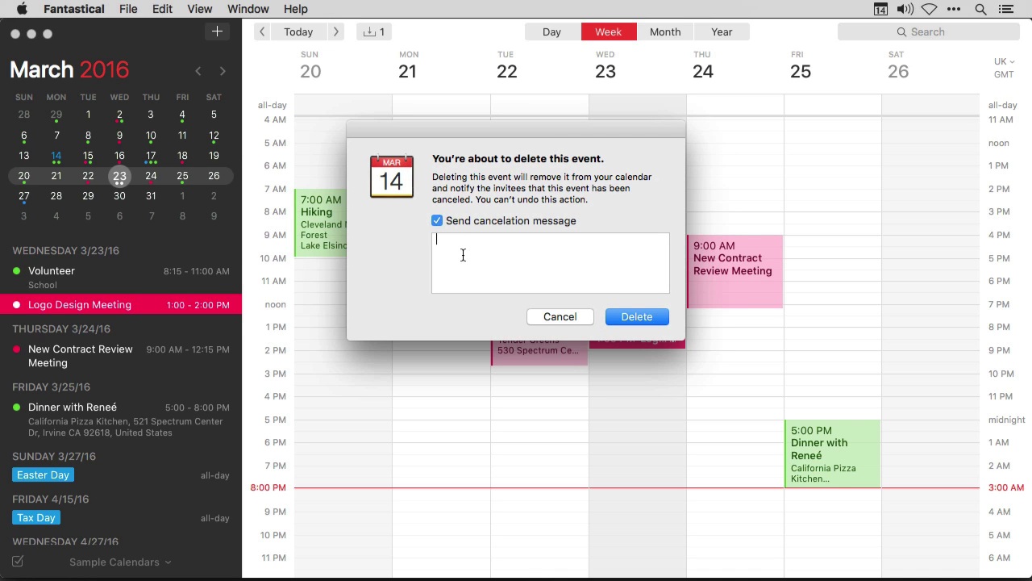
text(Not yet. Logo isn't done.)
click(633, 317)
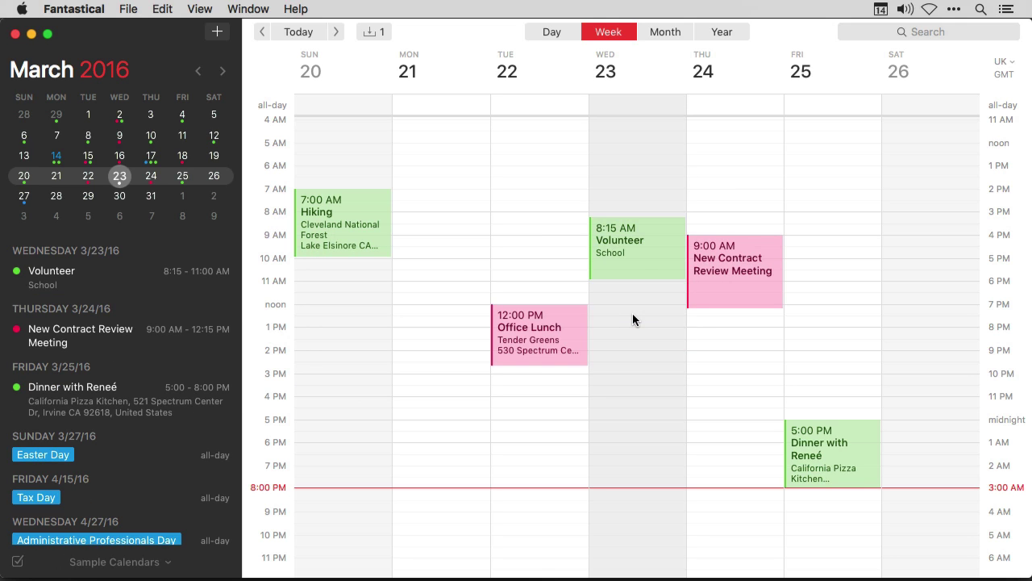